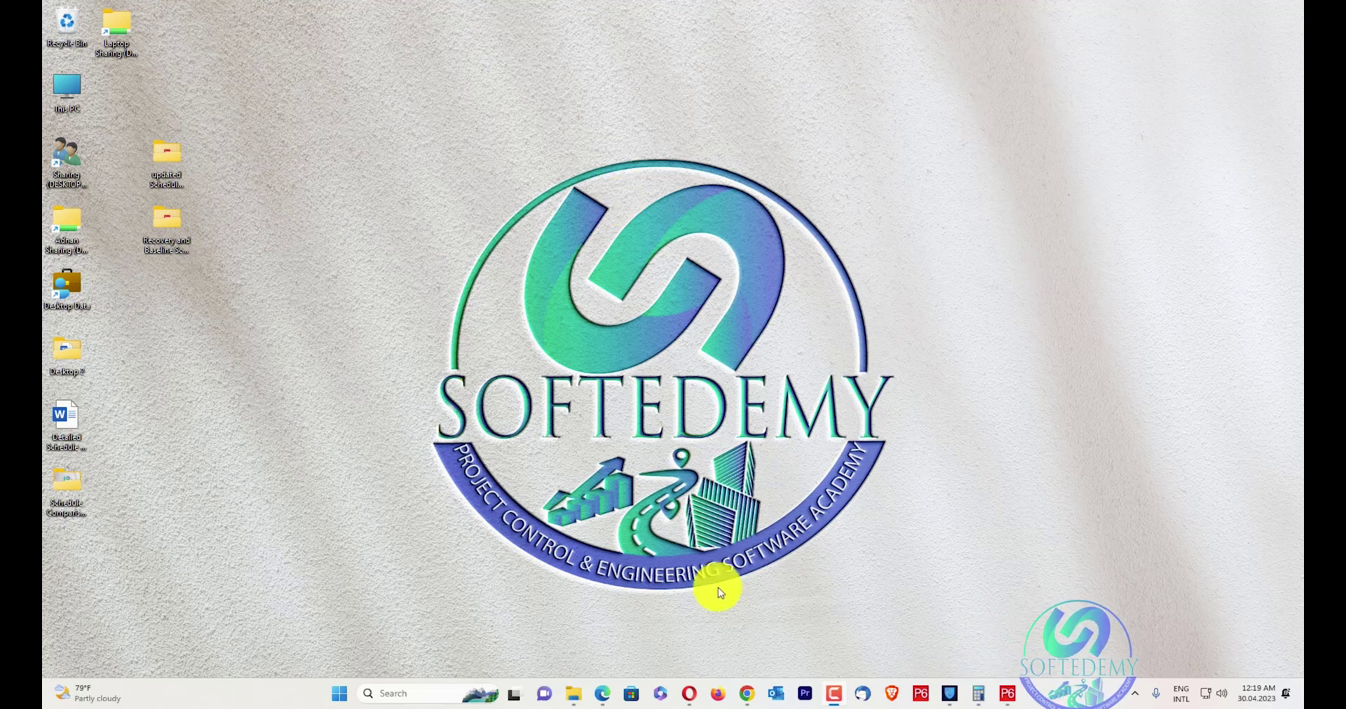
- Restore the Chrome dashboard window and scroll to its title and Project Dates section
left_click(760, 698)
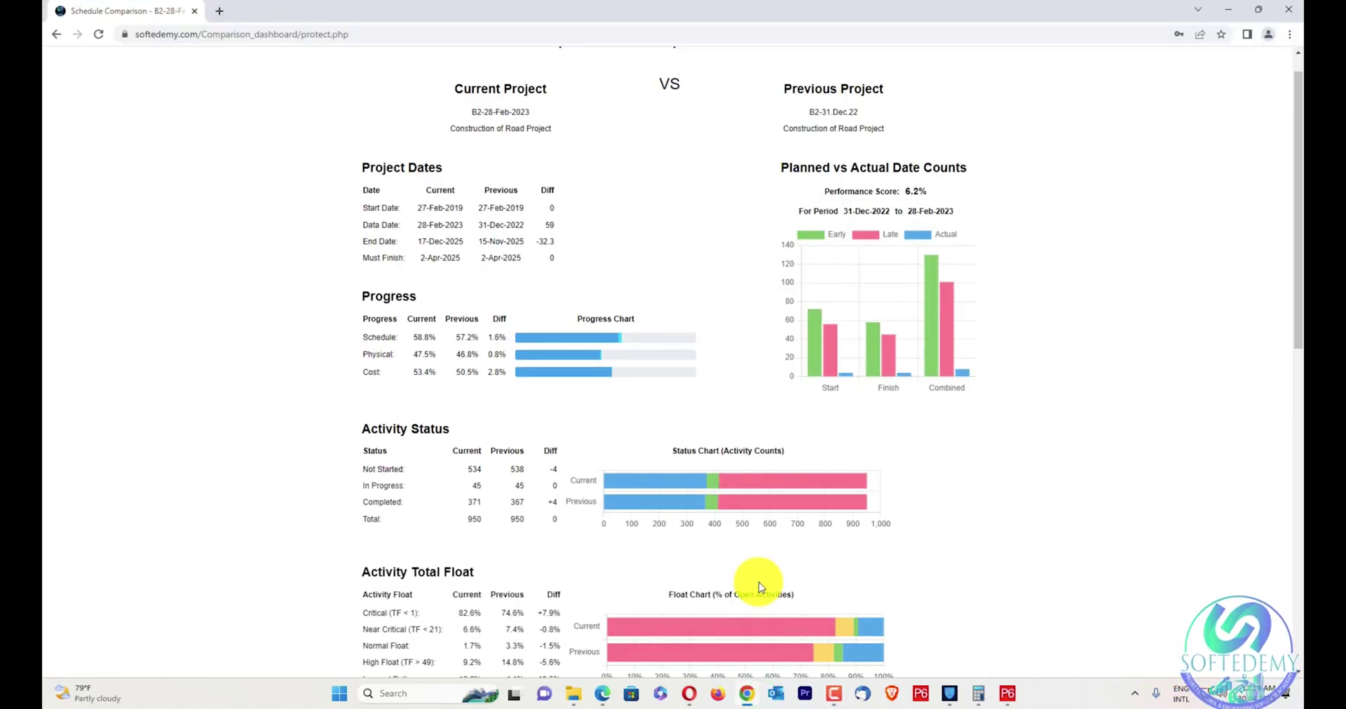
scroll(764, 431, "up", 1)
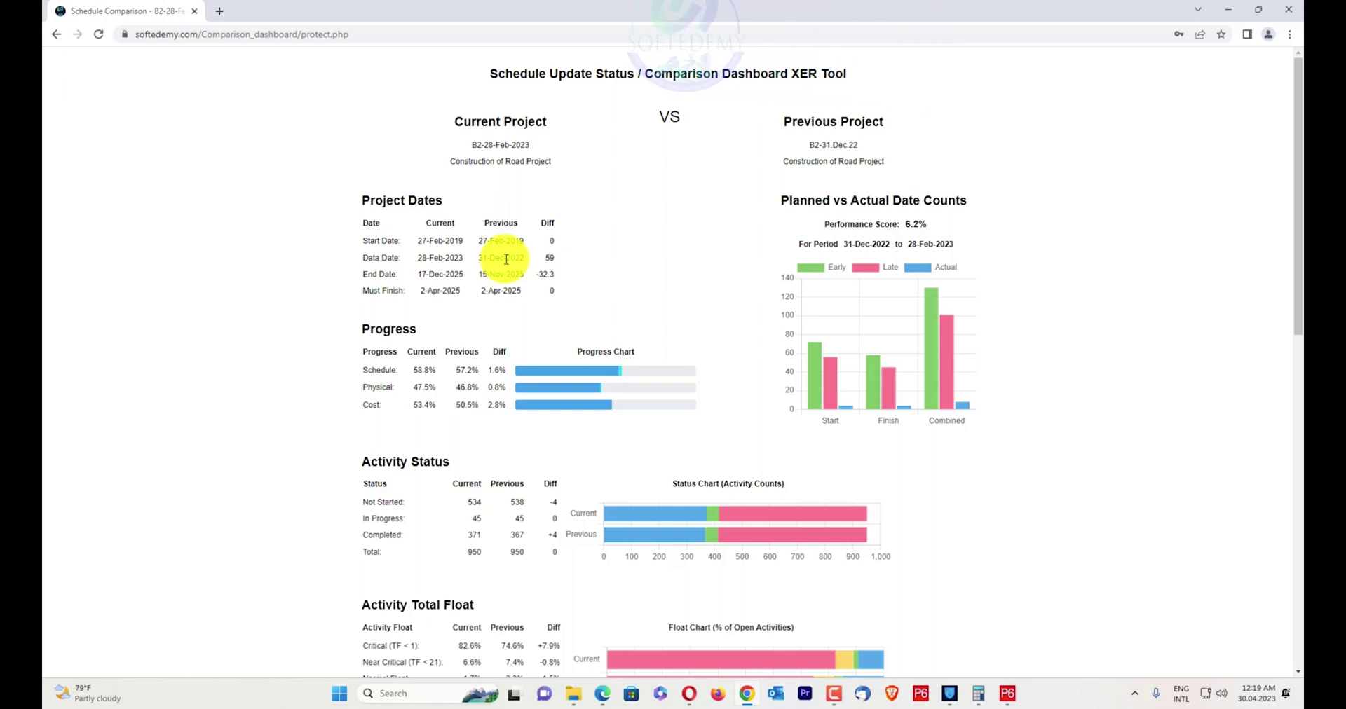
- Scroll down through the dashboard to review the Cost Loading, Resource Loading and Revisions tables
scroll(500, 294, "down", 1)
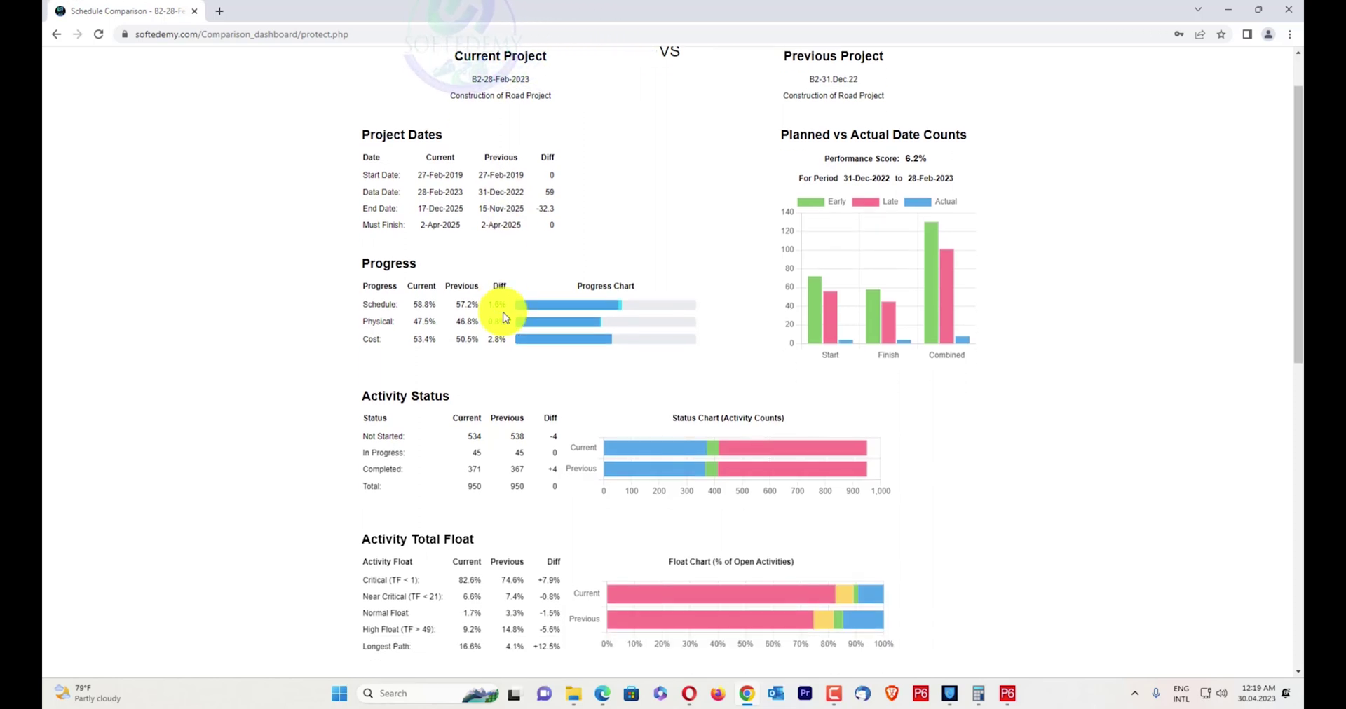
scroll(503, 326, "down", 5)
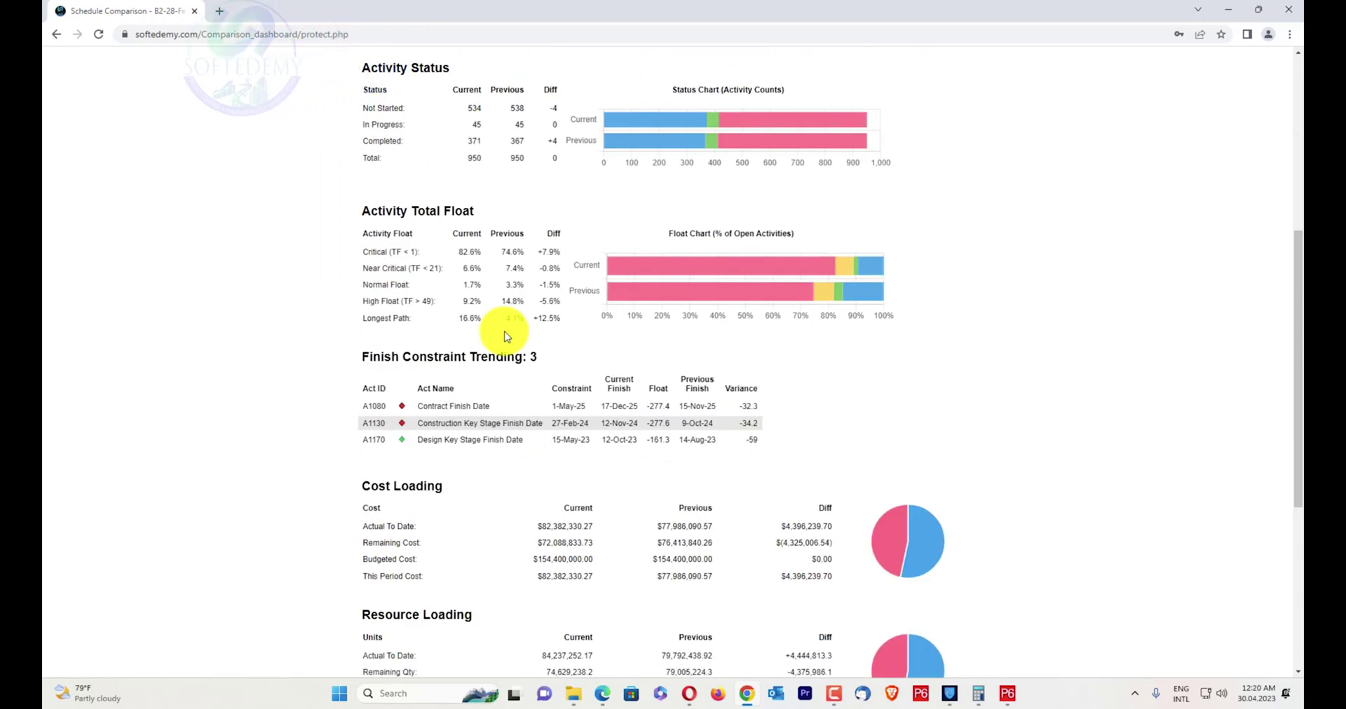
scroll(502, 343, "down", 4)
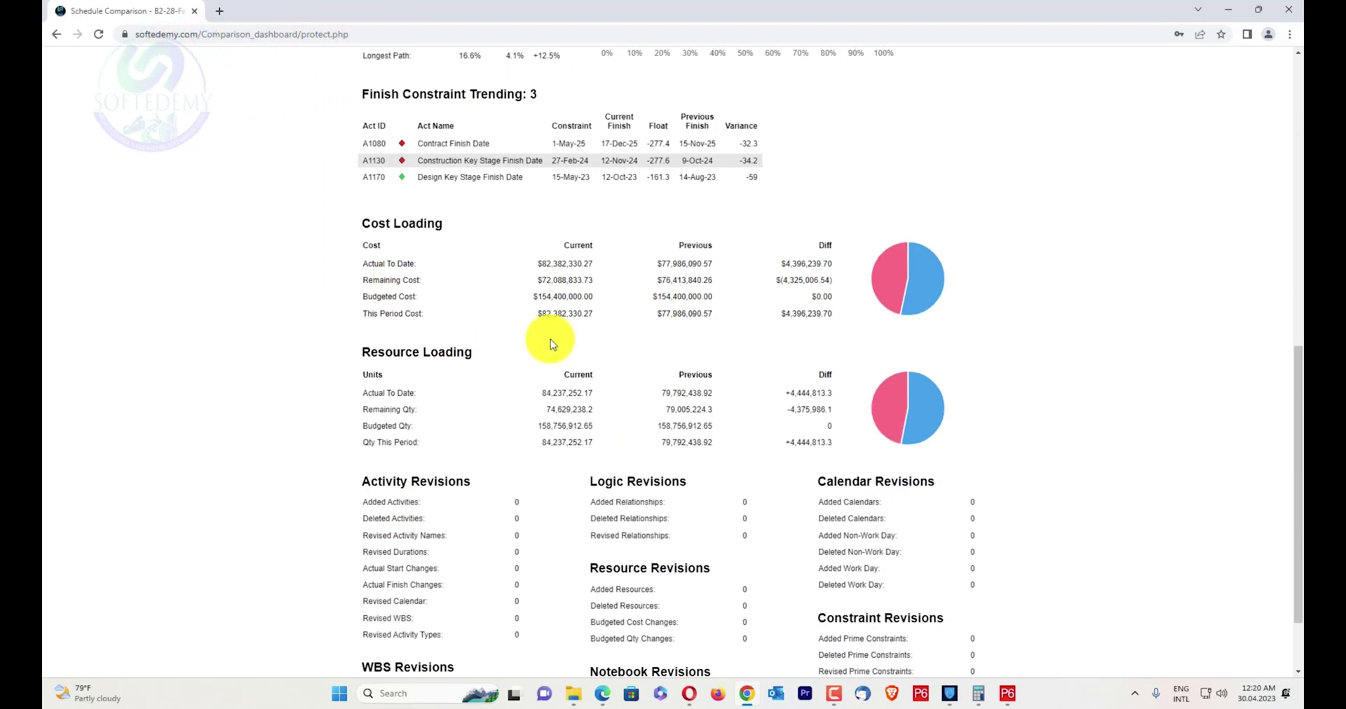
scroll(550, 339, "down", 2)
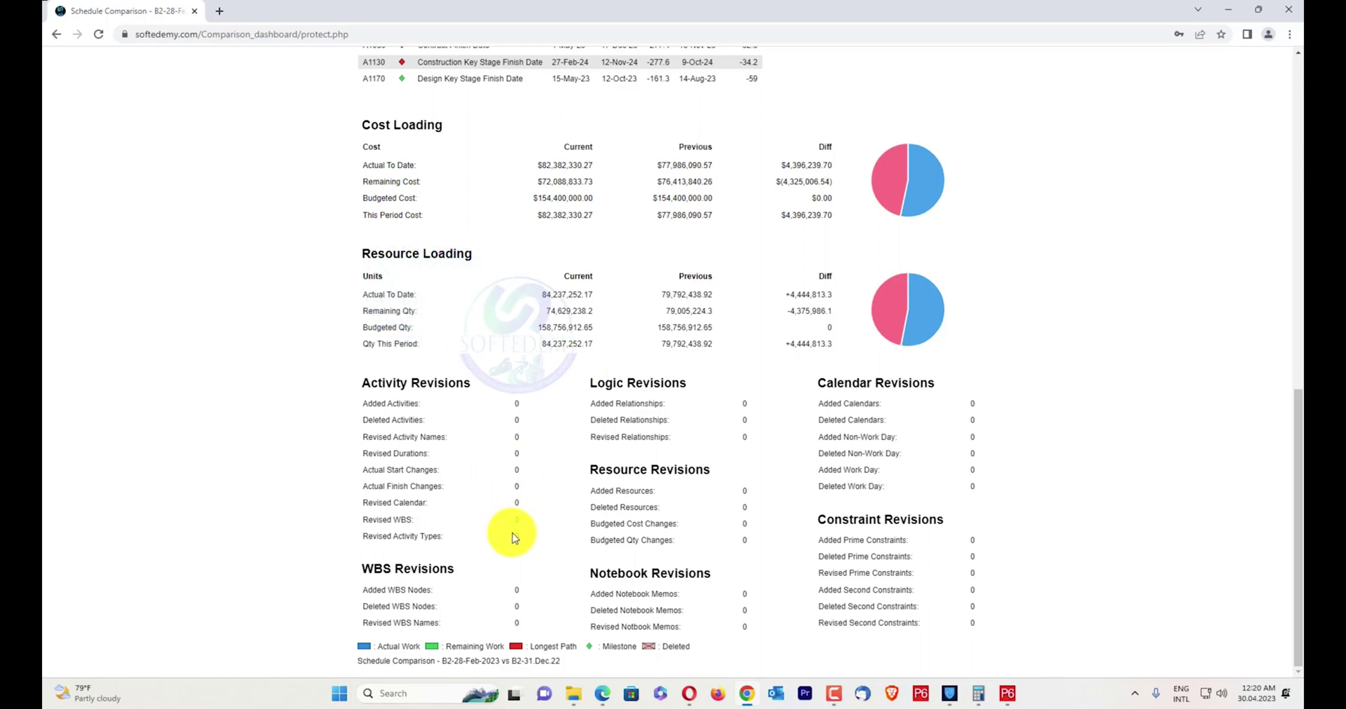
scroll(490, 596, "up", 1)
scroll(496, 600, "down", 1)
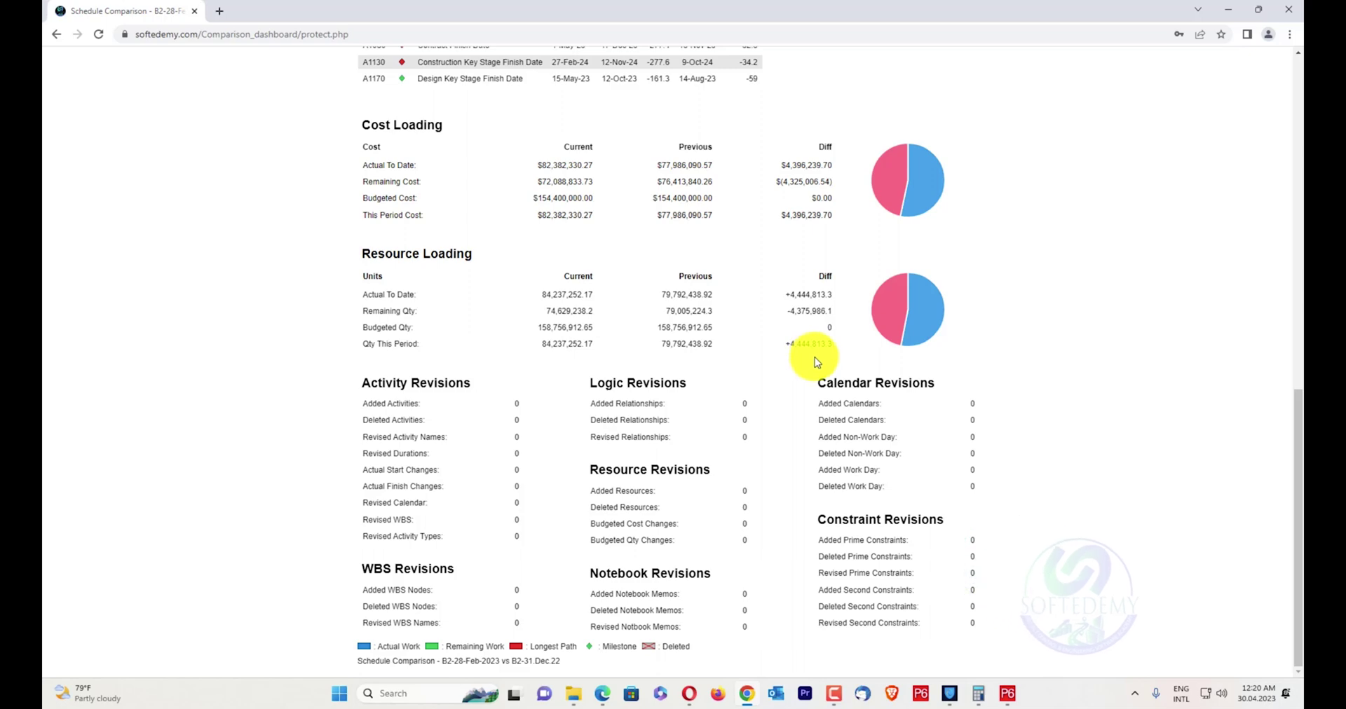
scroll(814, 472, "up", 3)
- Close Chrome, open a new browser window and go to softedemy.com
key("super+d")
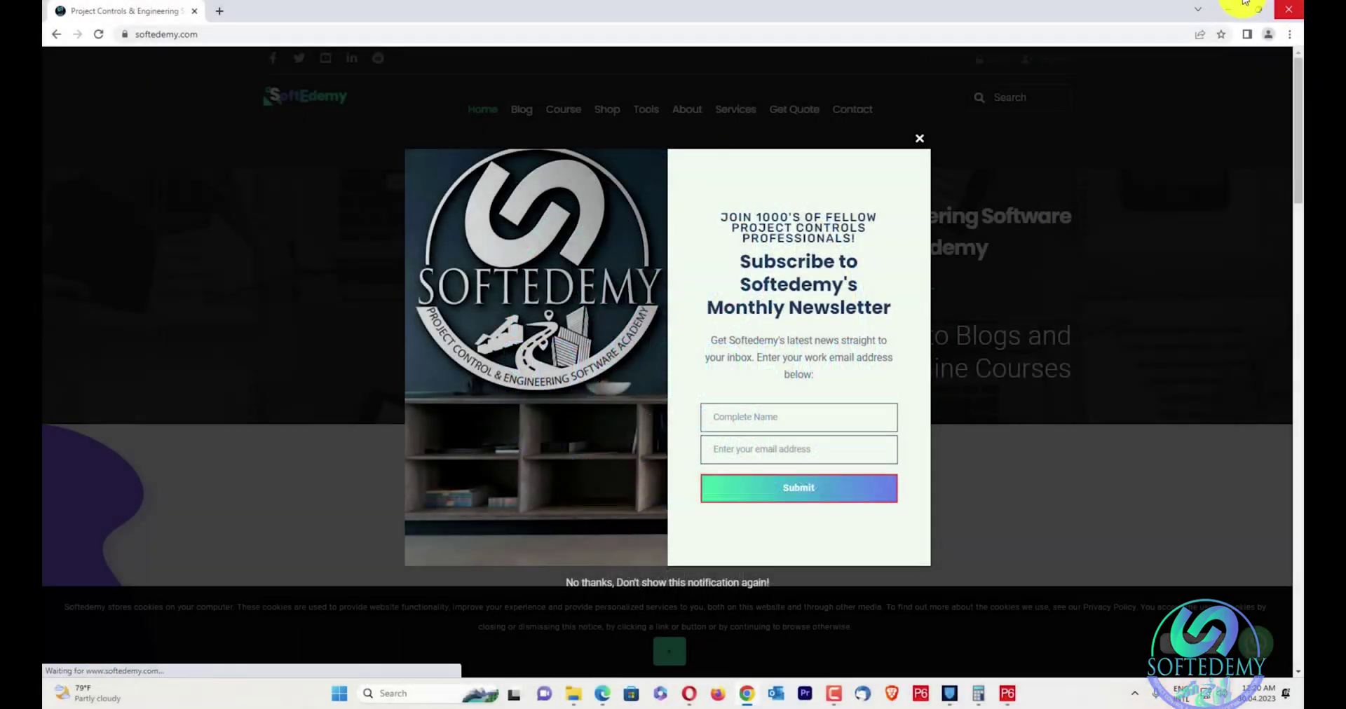
left_click(740, 687)
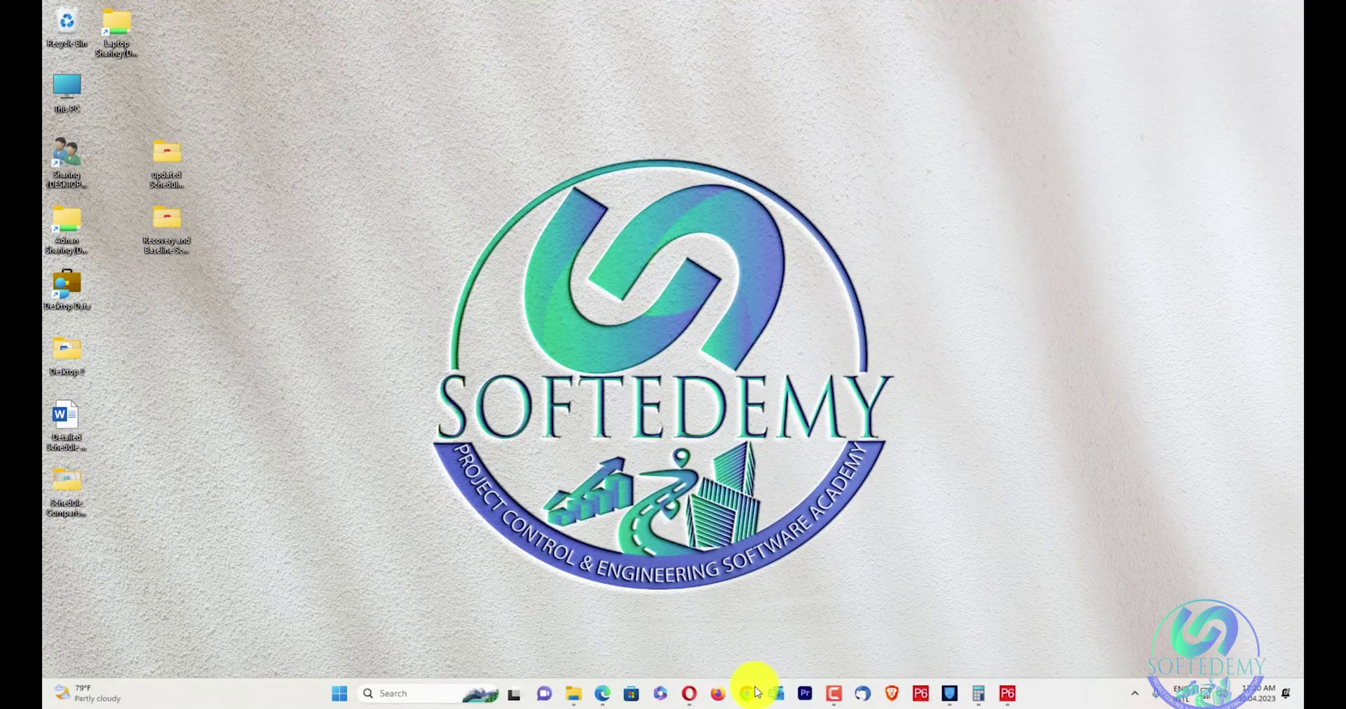
left_click(758, 690)
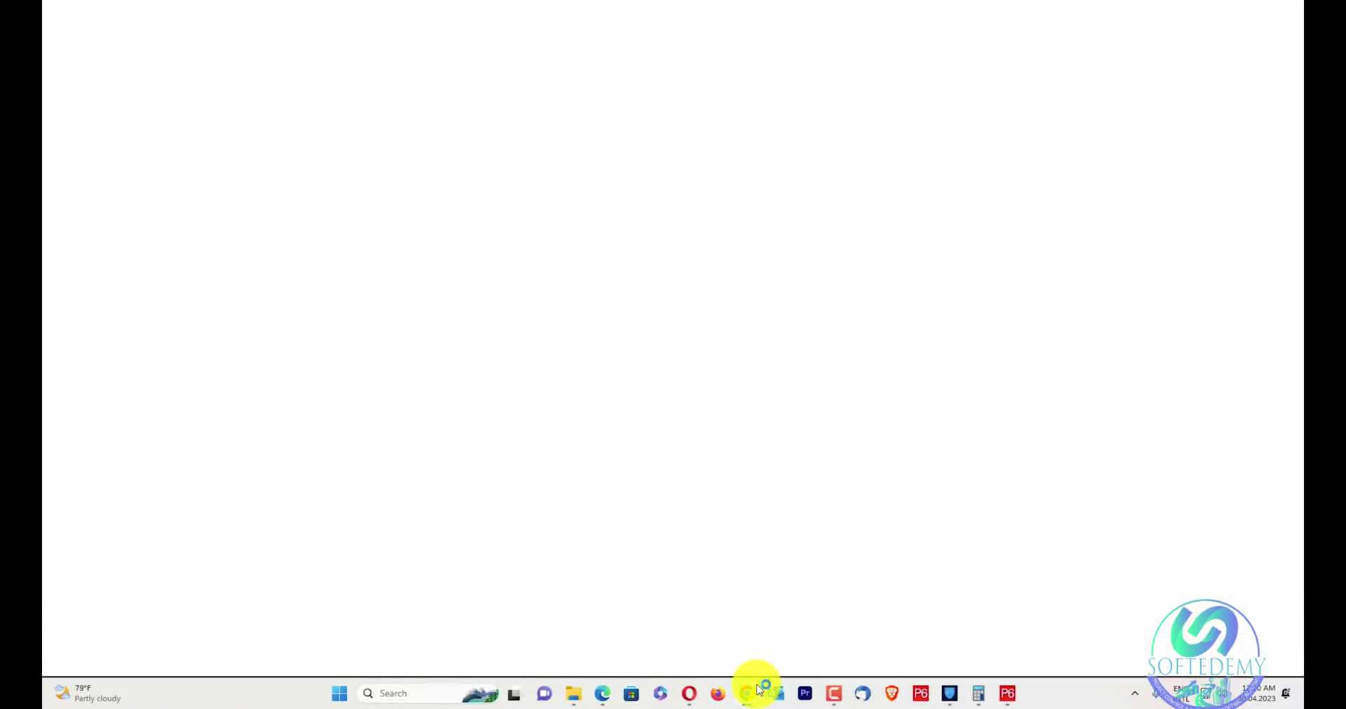
type("s")
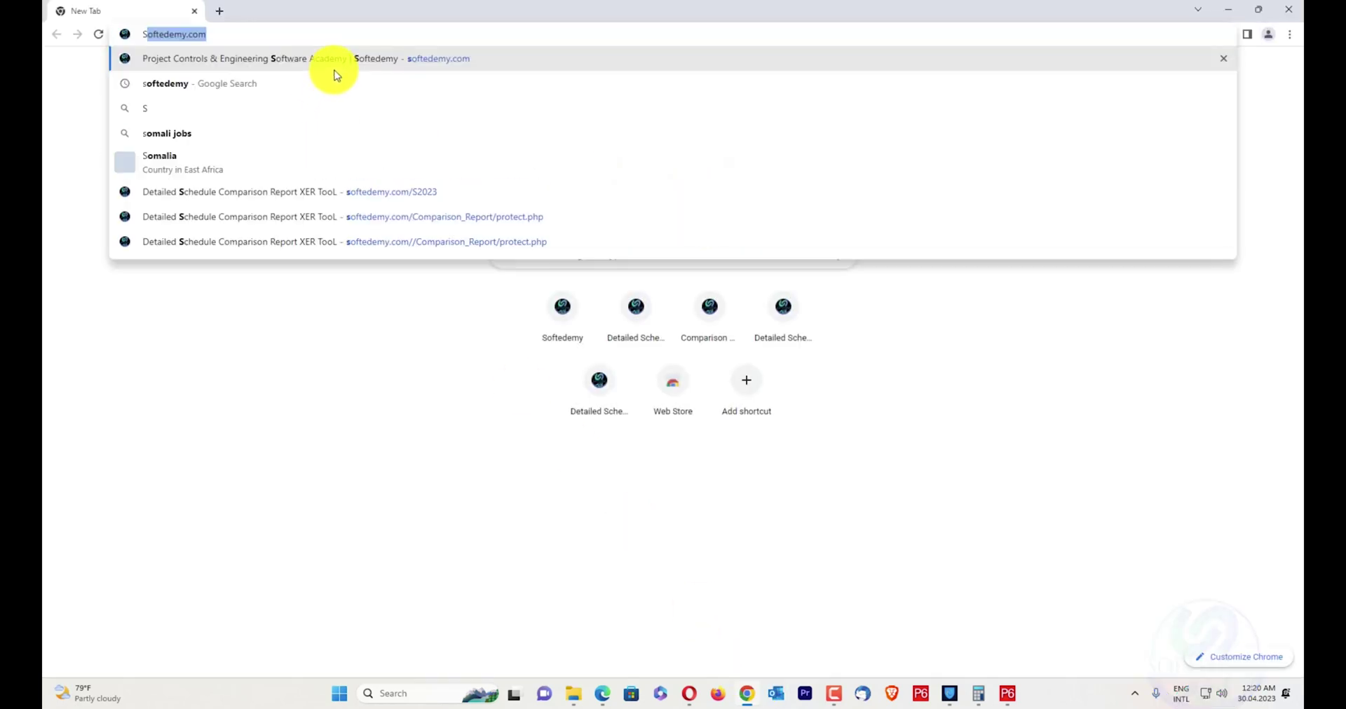
key("Return")
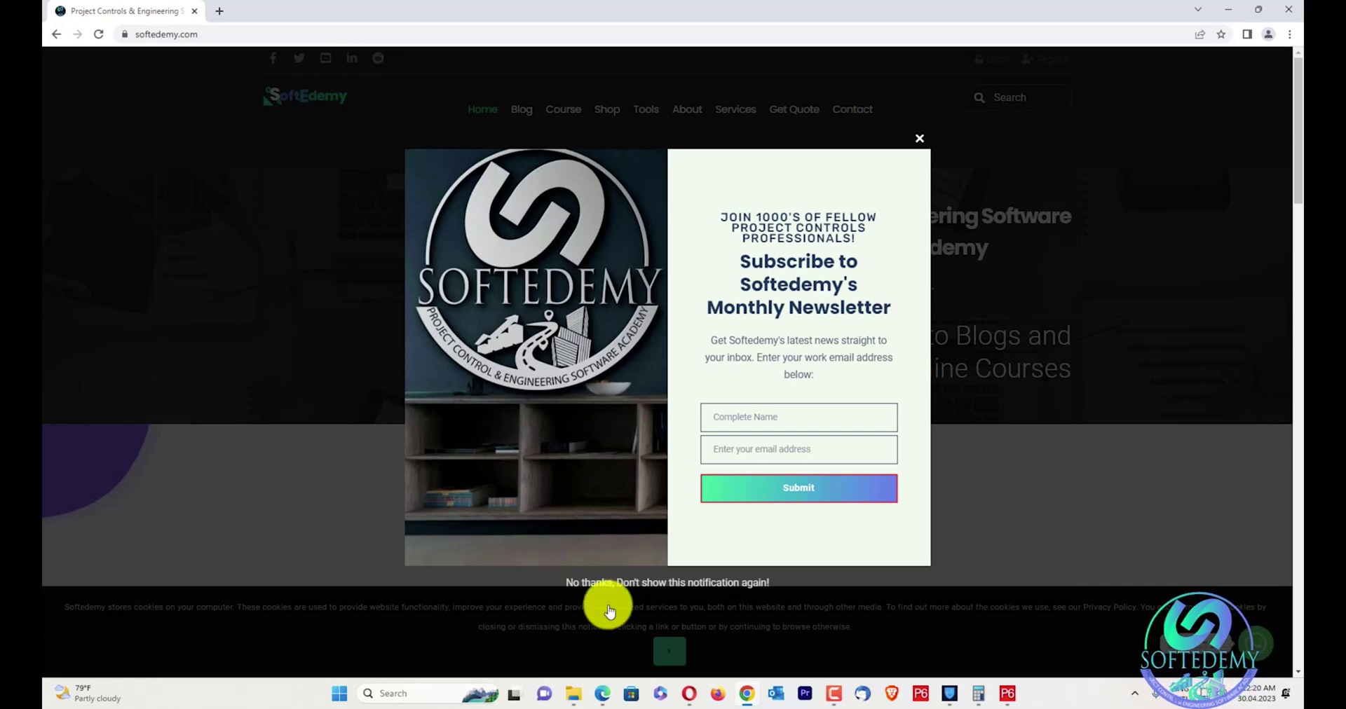
- Dismiss the newsletter popup and choose Tools > Comparison Dashboard XER Tool
left_click(622, 582)
mouse_move(640, 123)
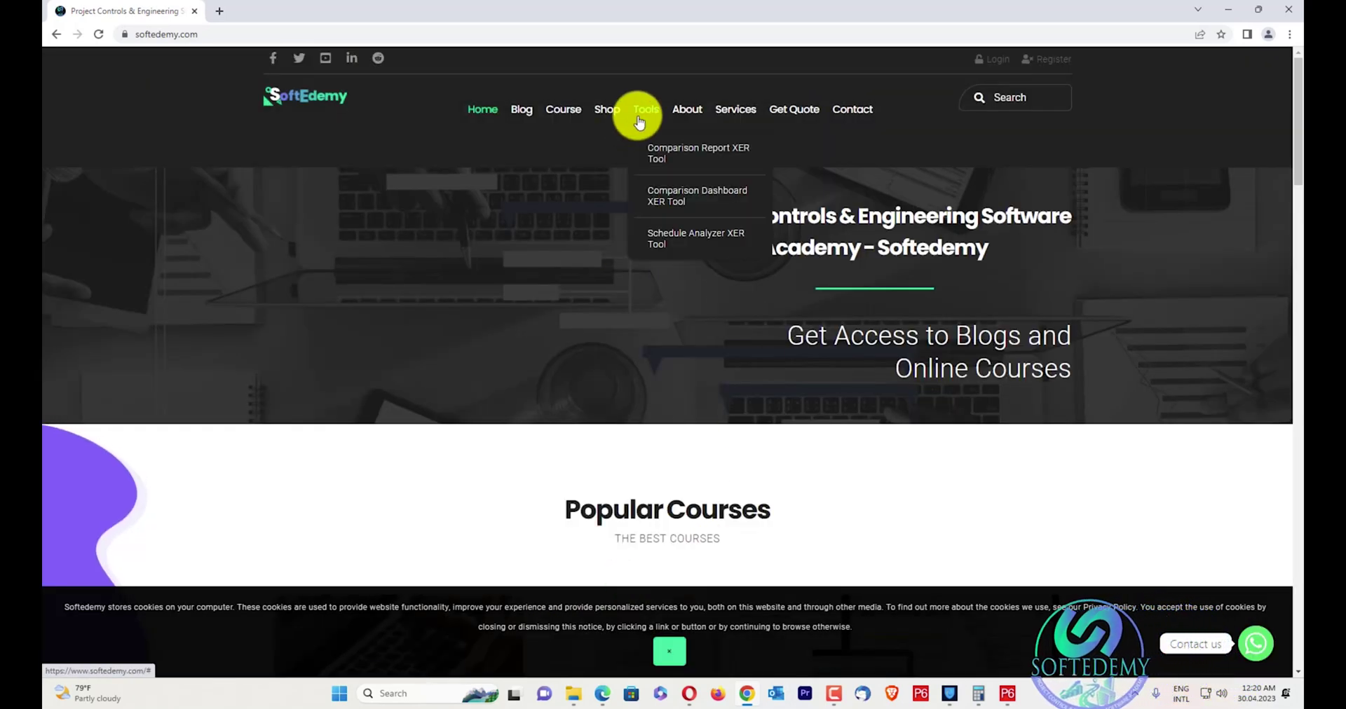
left_click(664, 195)
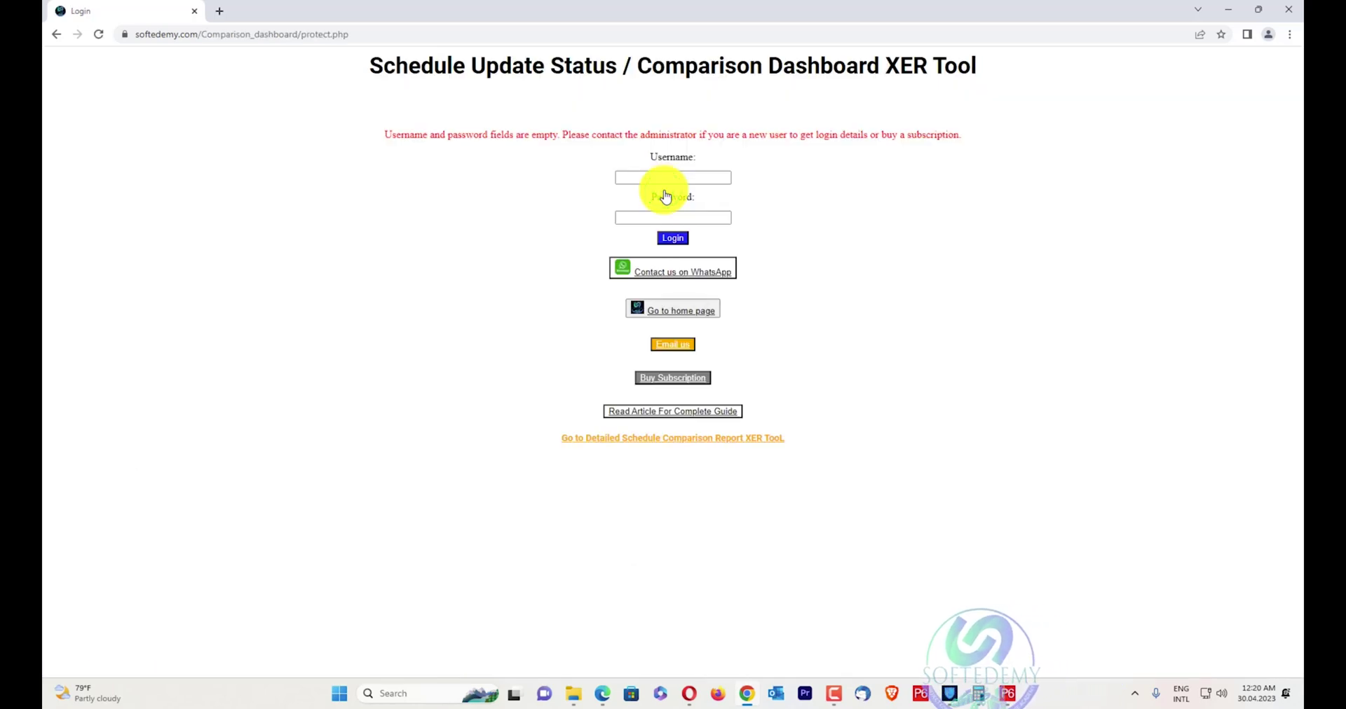
- Fill in the username from a saved suggestion and log in to the XER tool
left_click(673, 177)
left_click(683, 209)
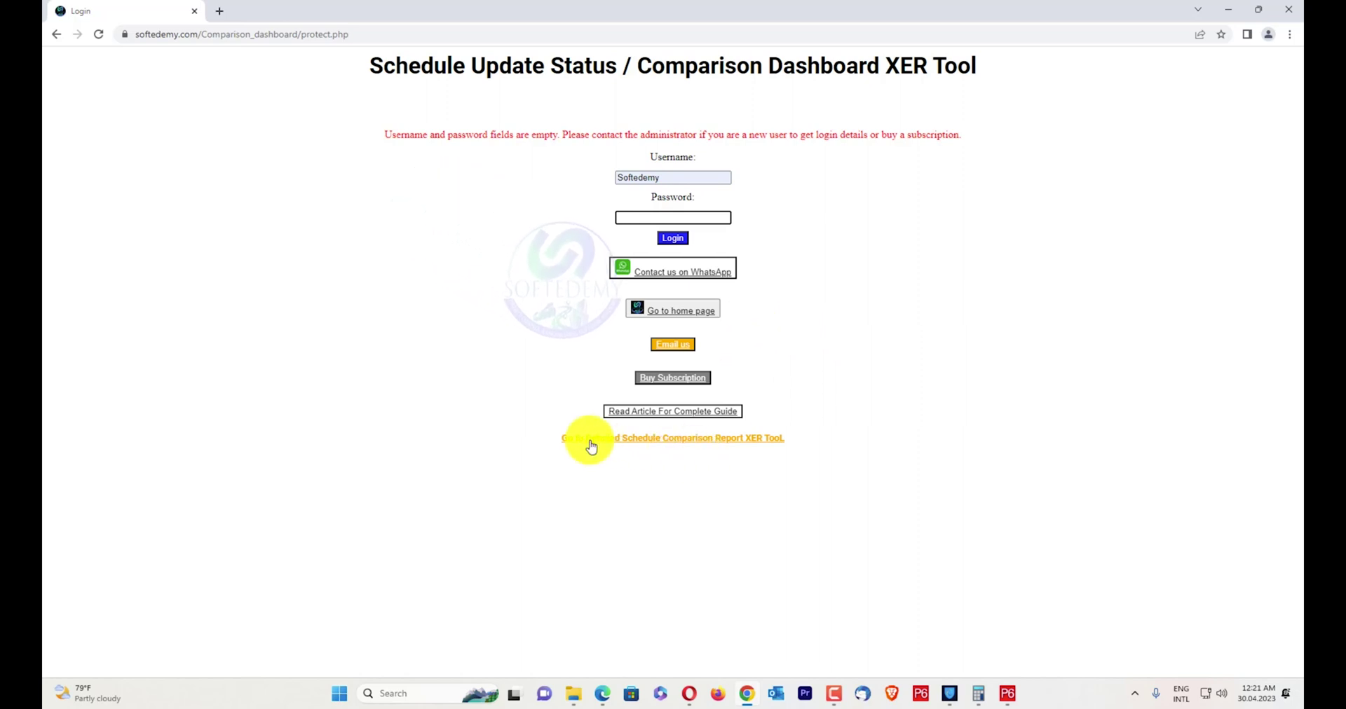
left_click(646, 438)
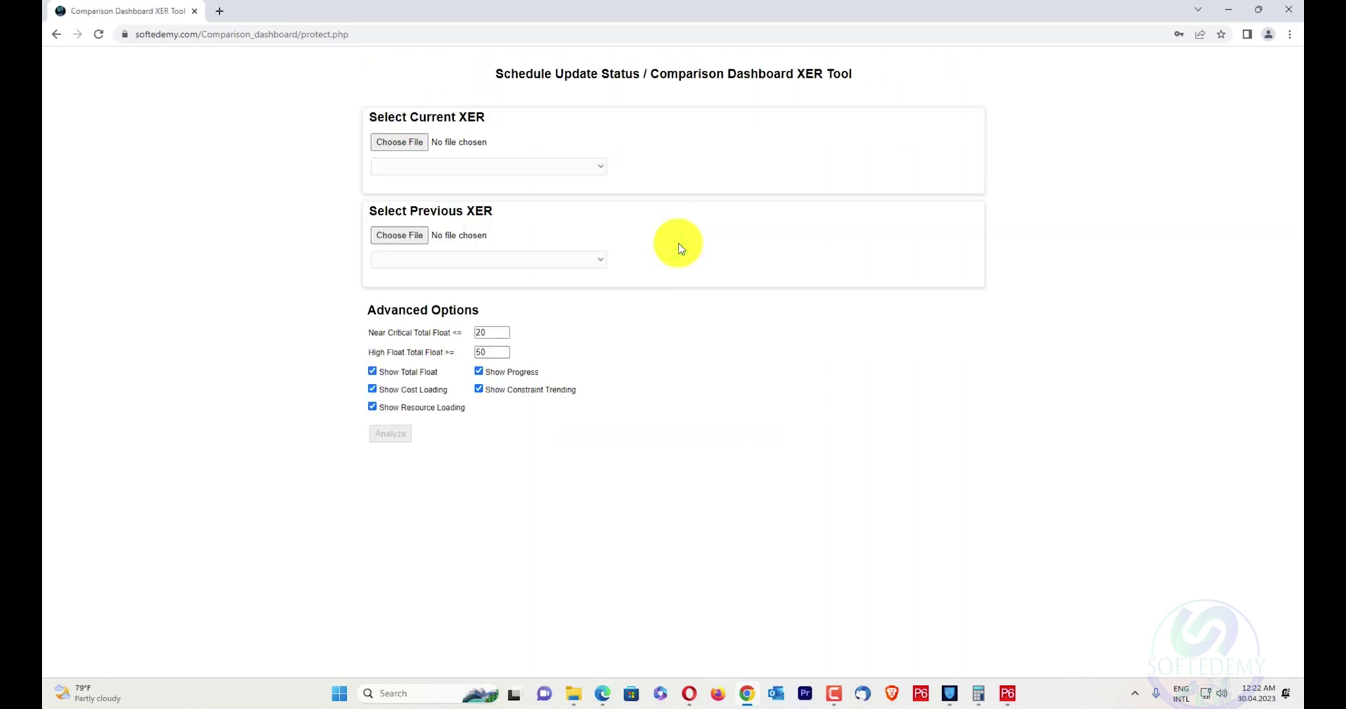
- Load B2-28-Feb-2023.xer as the current schedule under Select Current XER
left_click(317, 139)
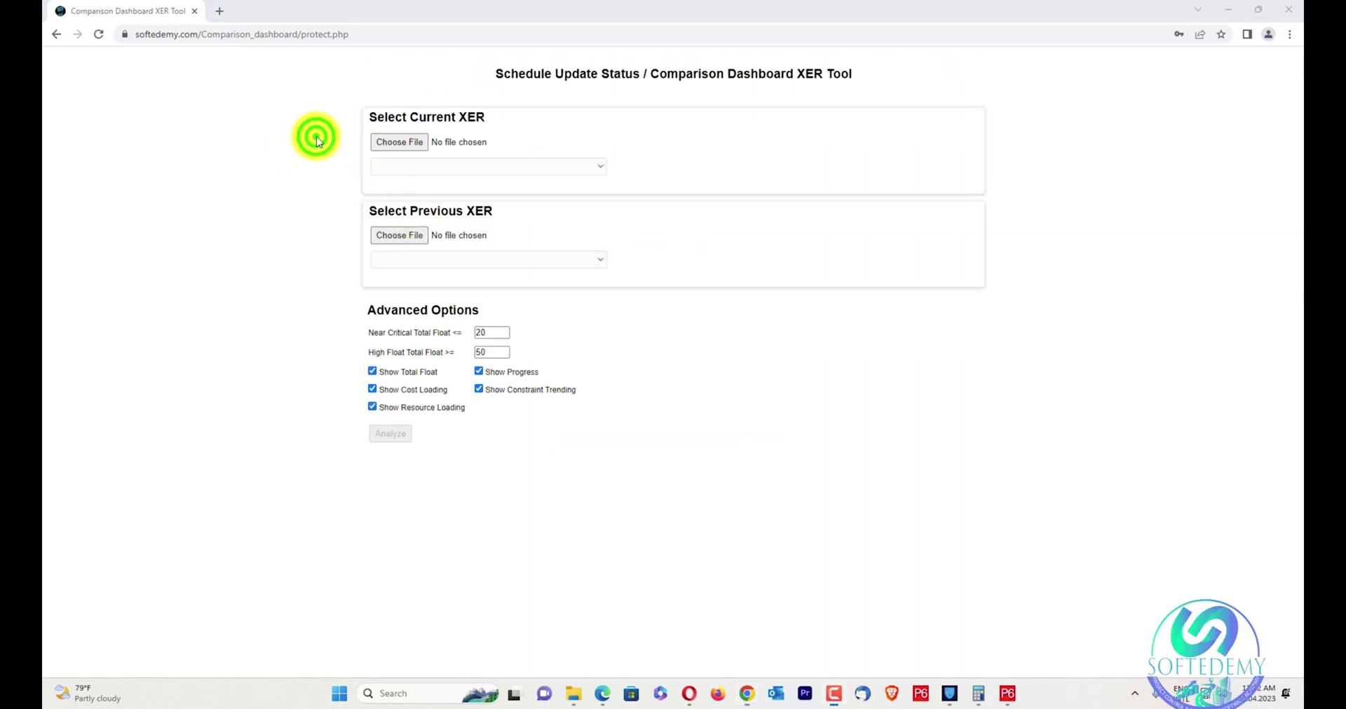
left_click(408, 152)
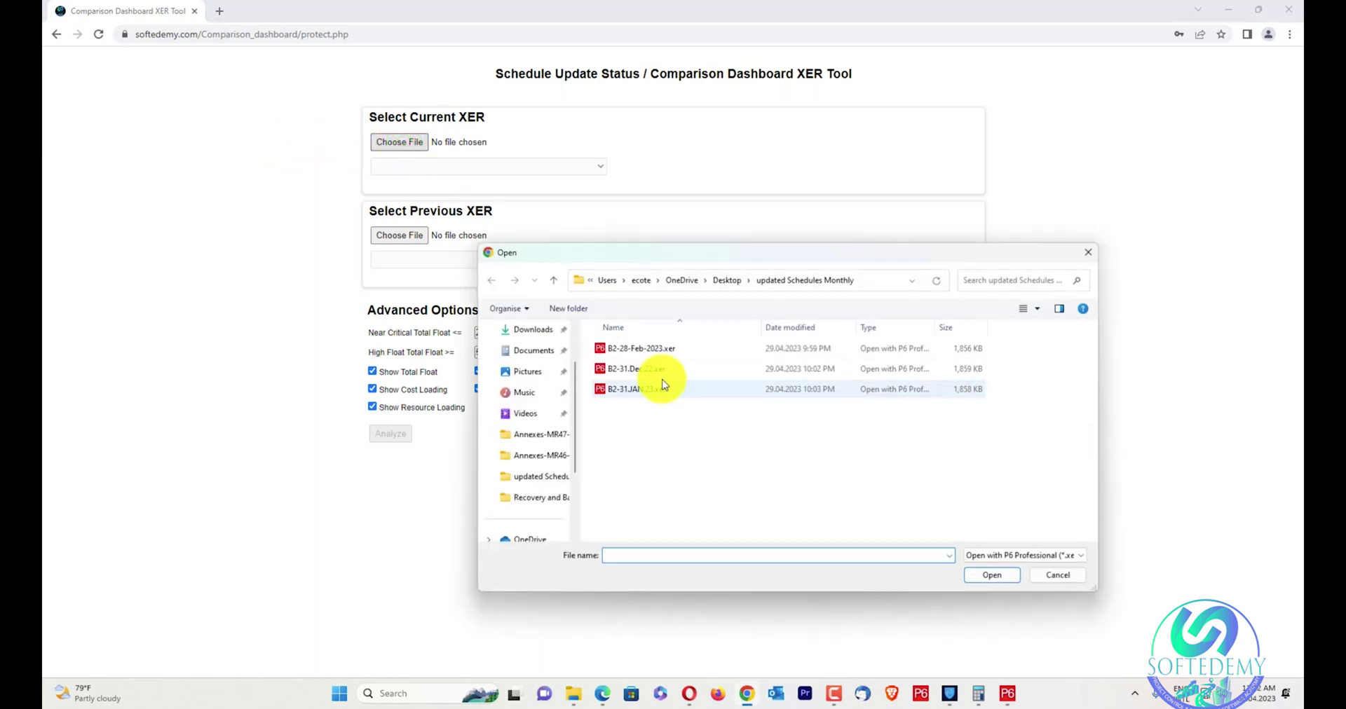
left_click(673, 350)
left_click(992, 575)
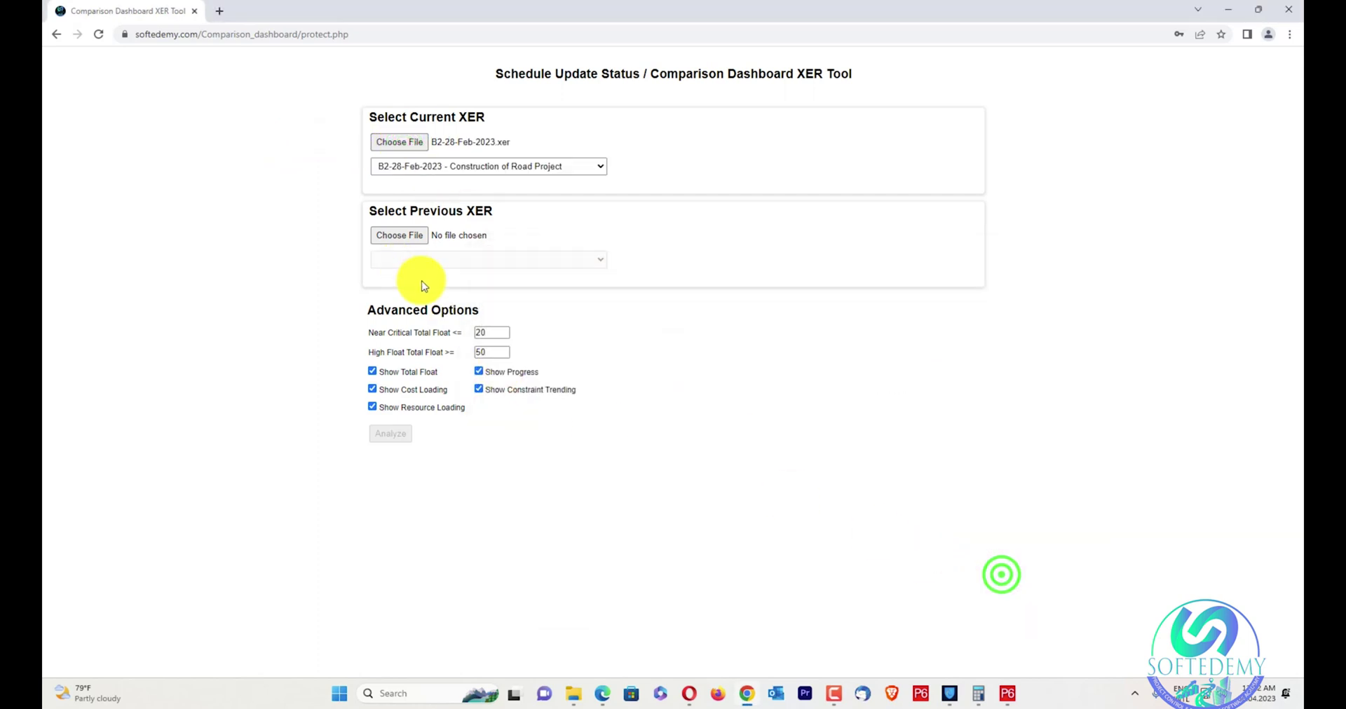
- Load B2-31.Dec.22.xer as the previous schedule under Select Previous XER
left_click(409, 246)
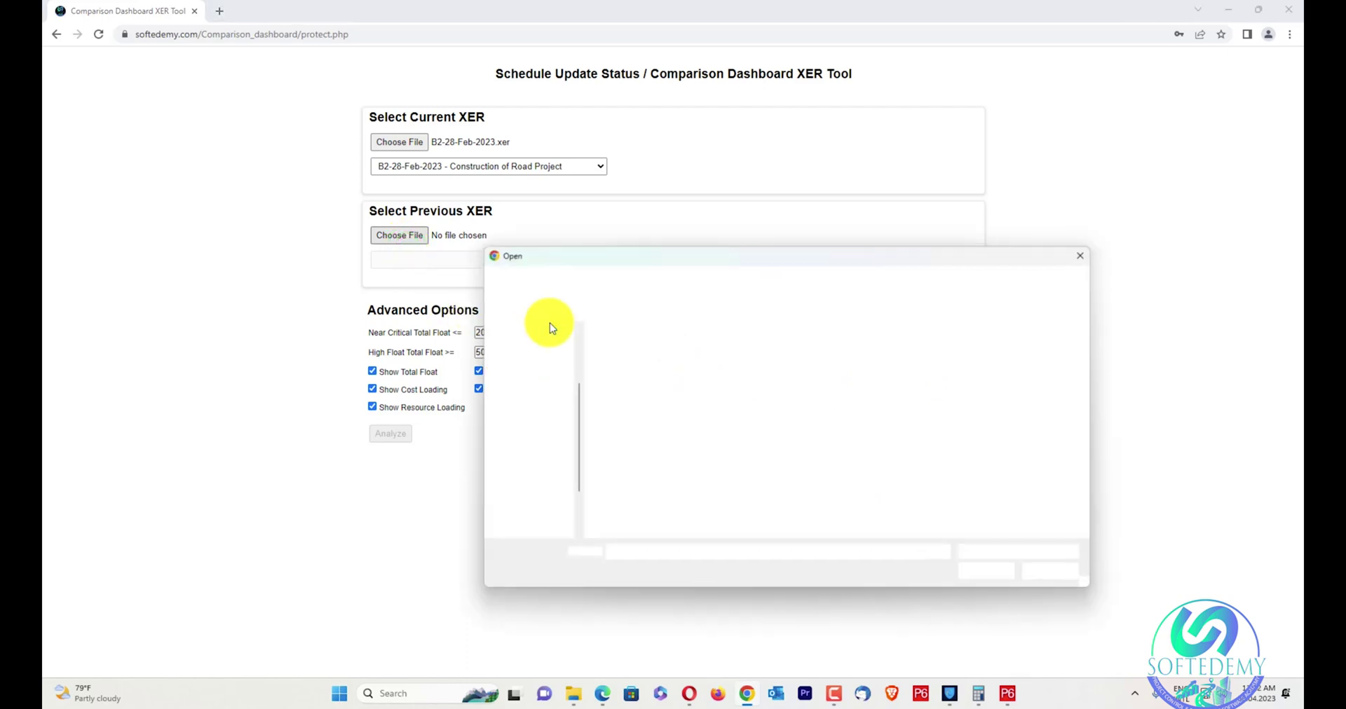
left_click(655, 370)
left_click(1002, 573)
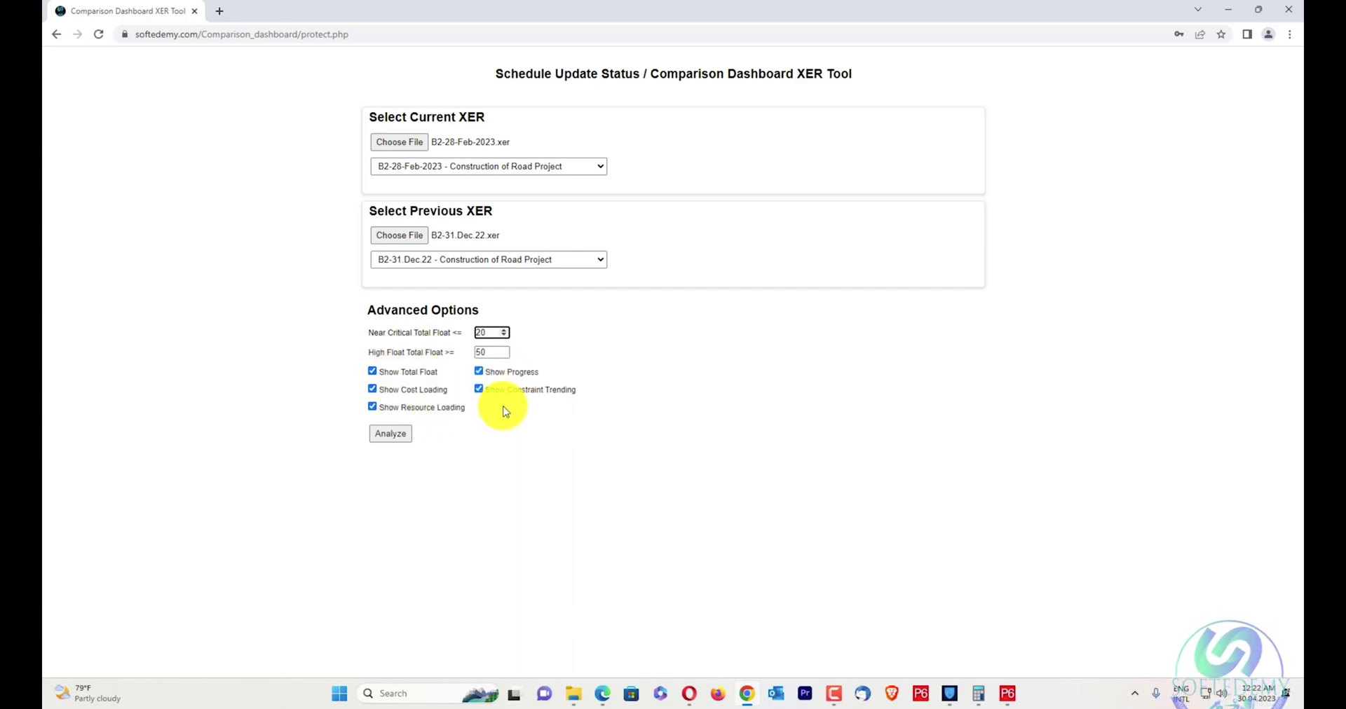
- Run Analyze on the two schedules and scroll through the resulting comparison dashboard
left_click(411, 435)
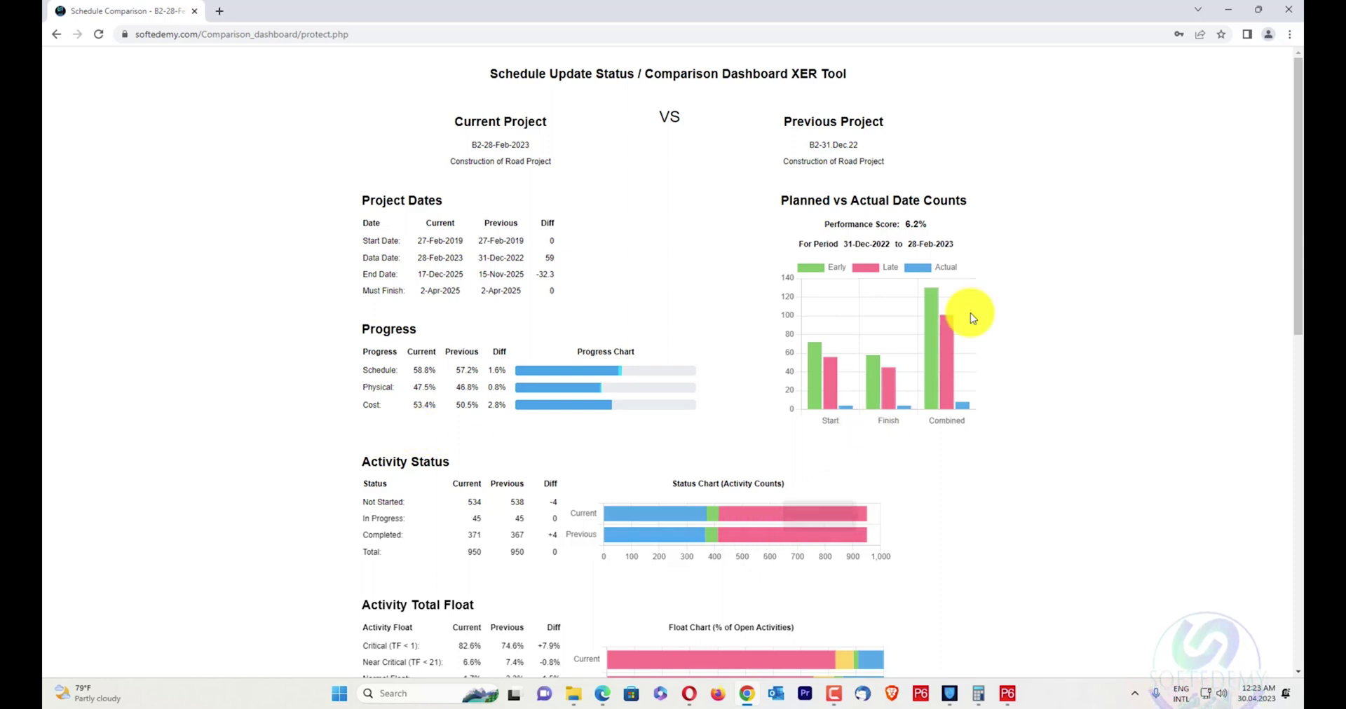
scroll(490, 375, "down", 1)
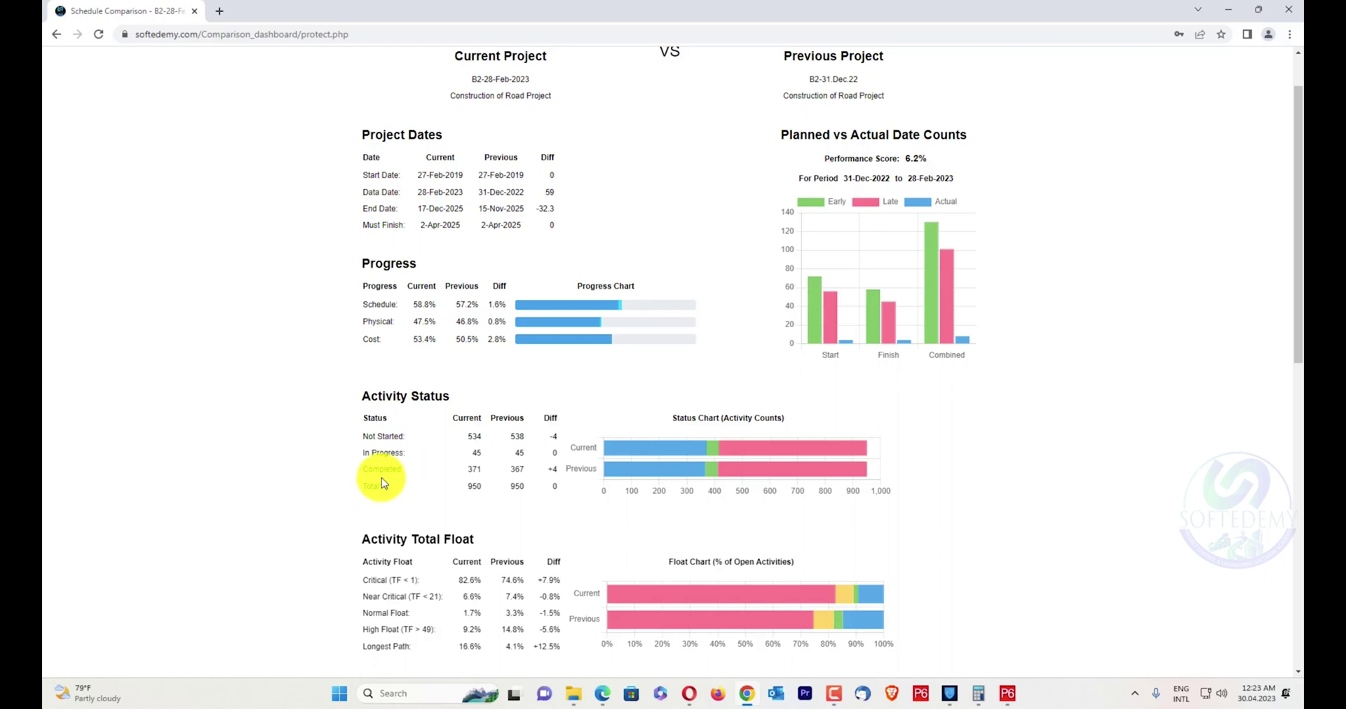
scroll(383, 477, "down", 3)
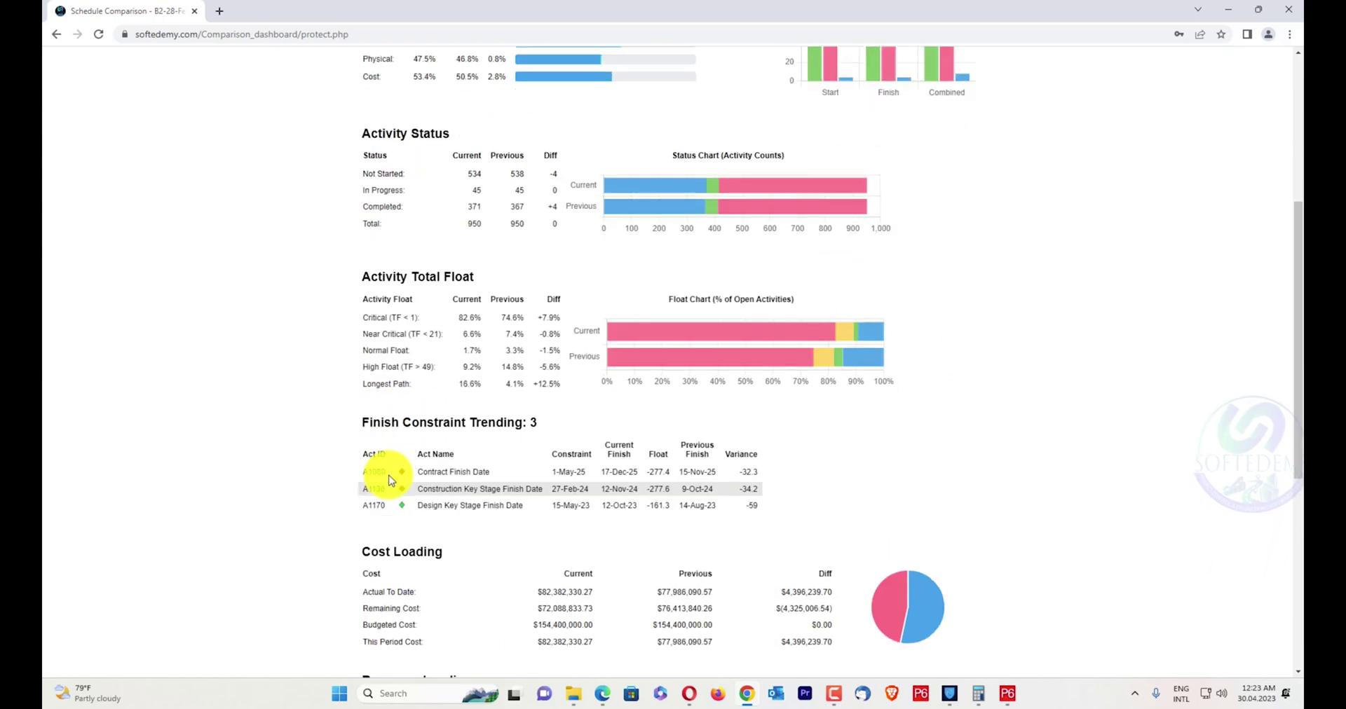
scroll(397, 474, "down", 3)
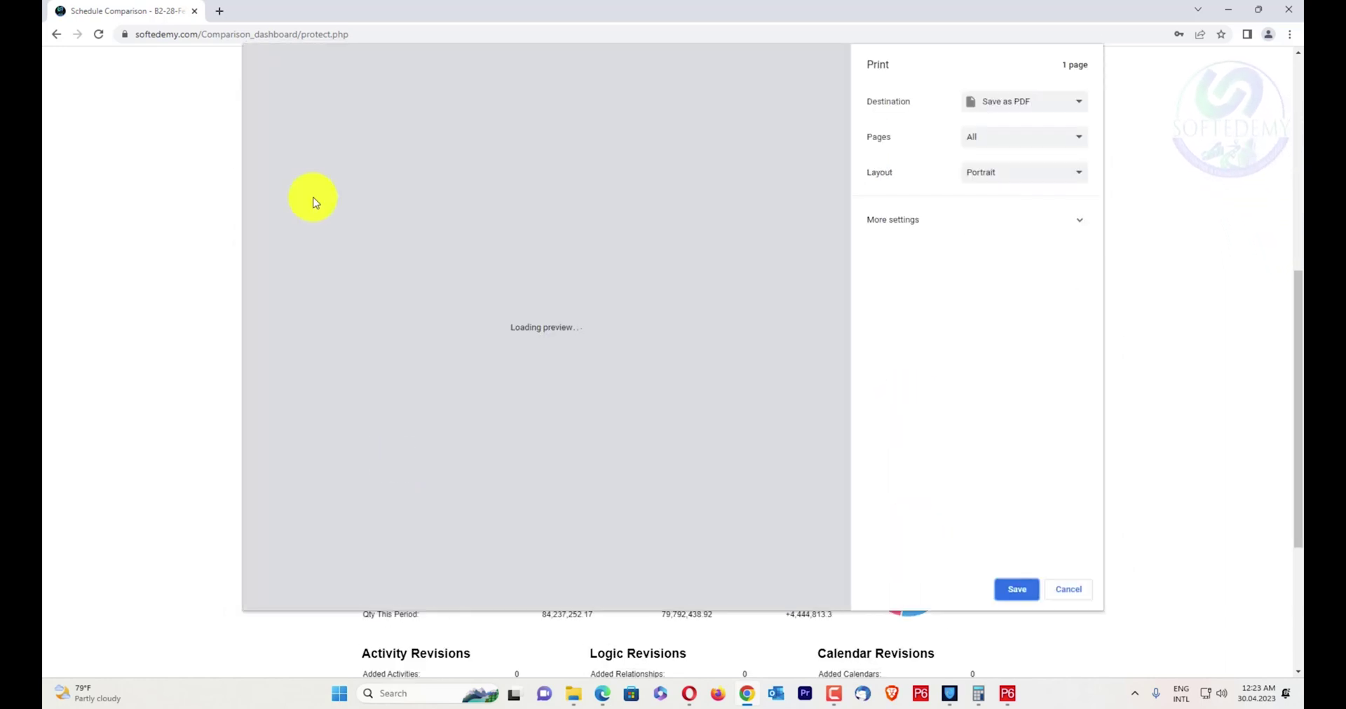
- Set the print destination to Save as PDF with Default scale, then cancel the dialog
left_click(1017, 102)
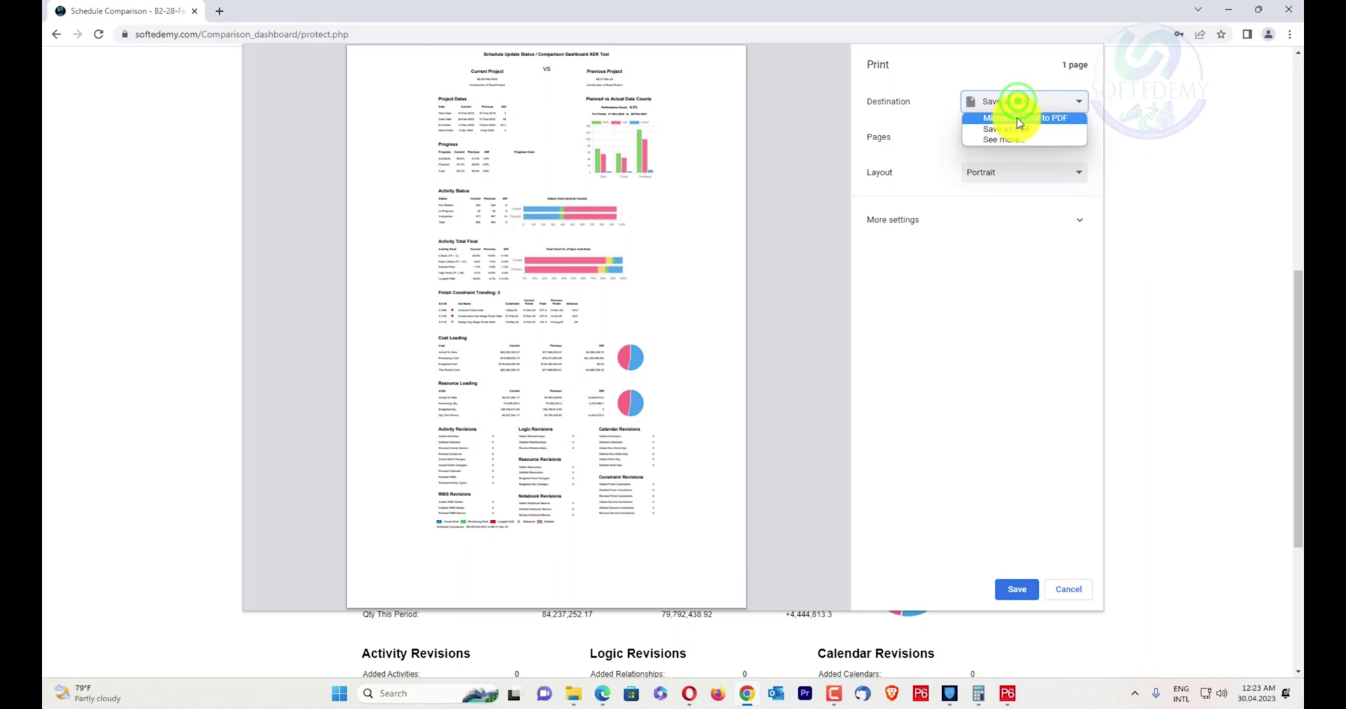
left_click(1016, 129)
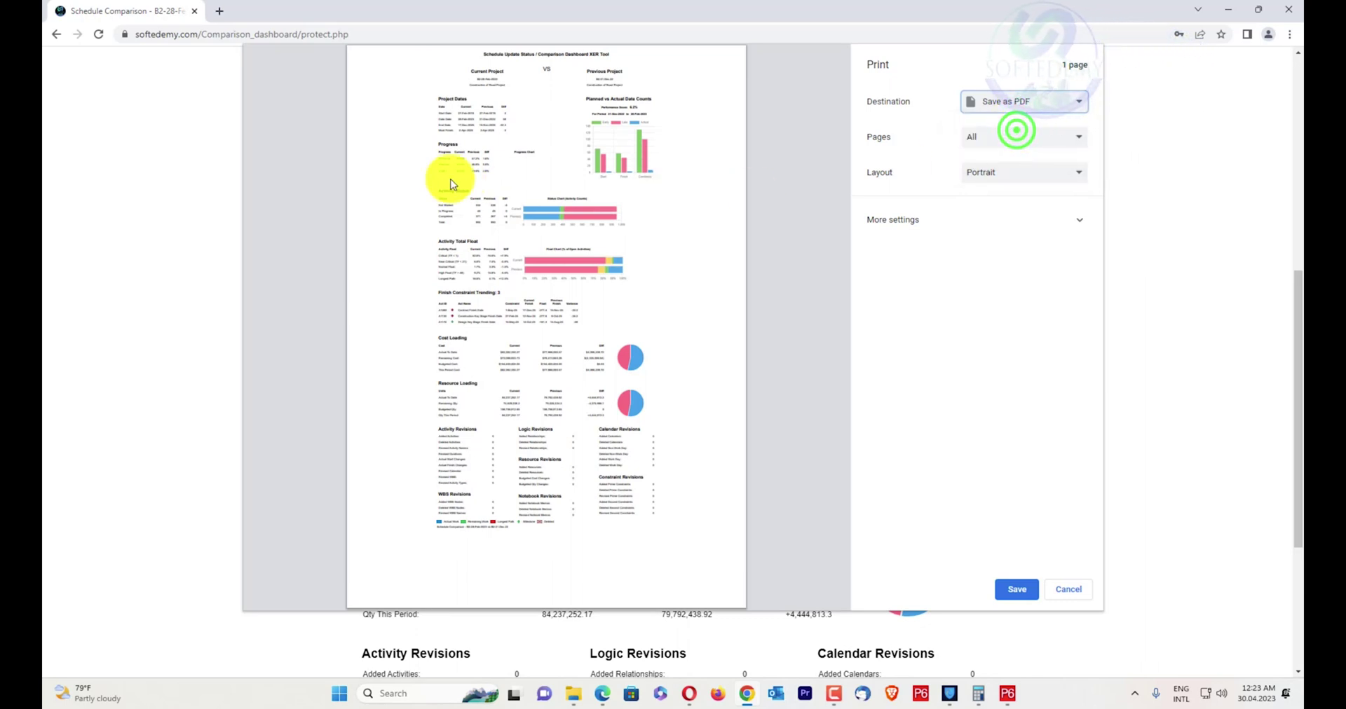
left_click(1055, 219)
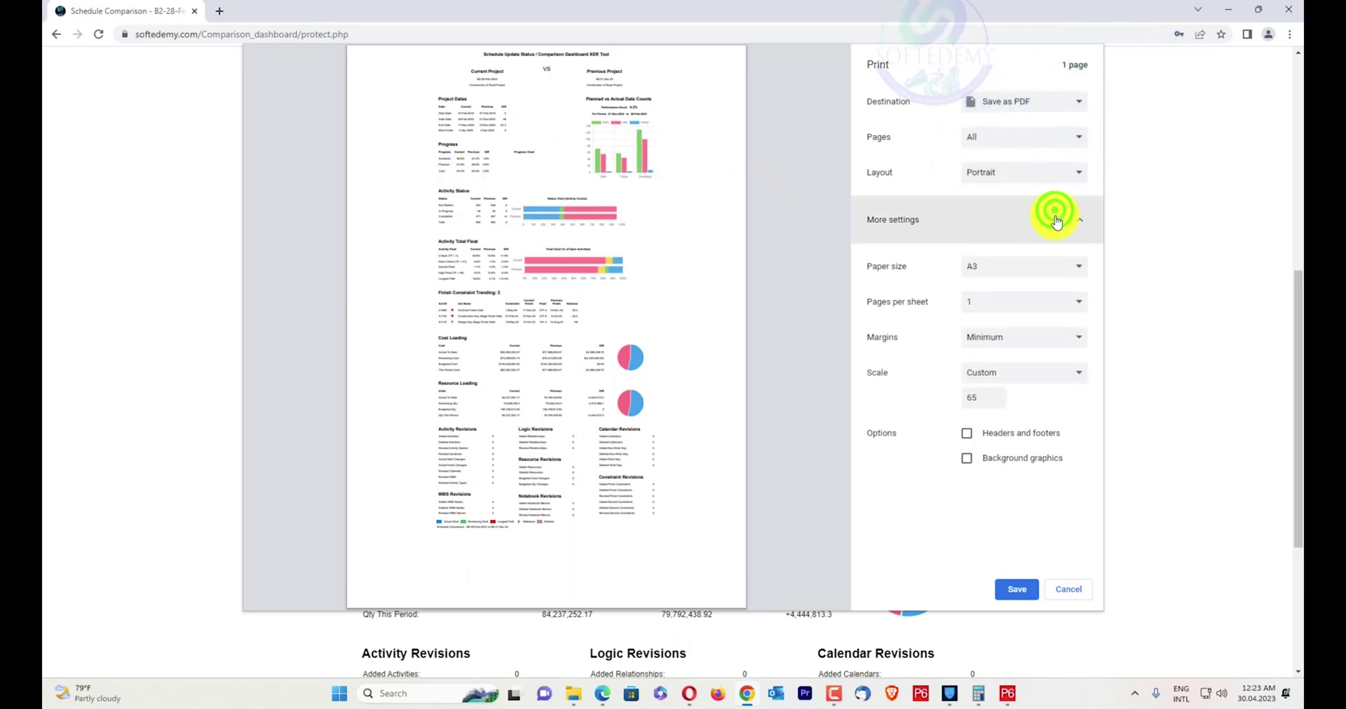
left_click(1015, 376)
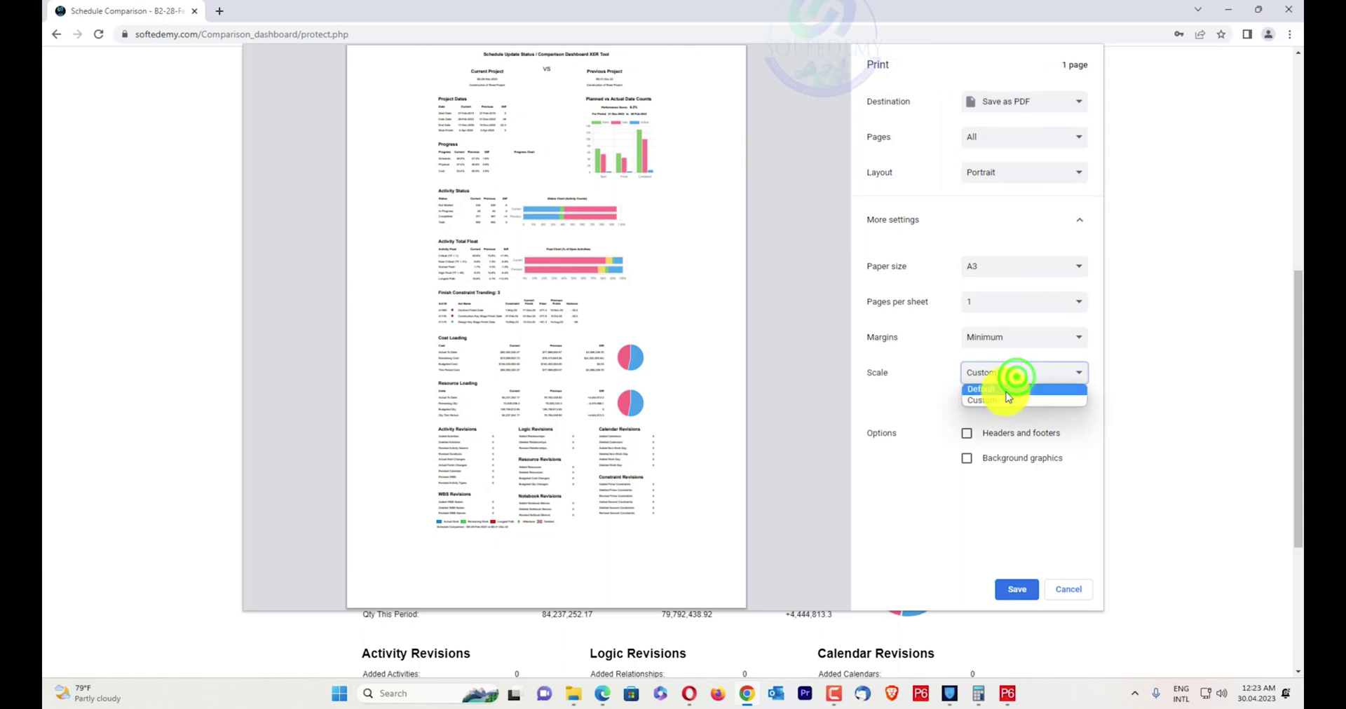
left_click(1008, 391)
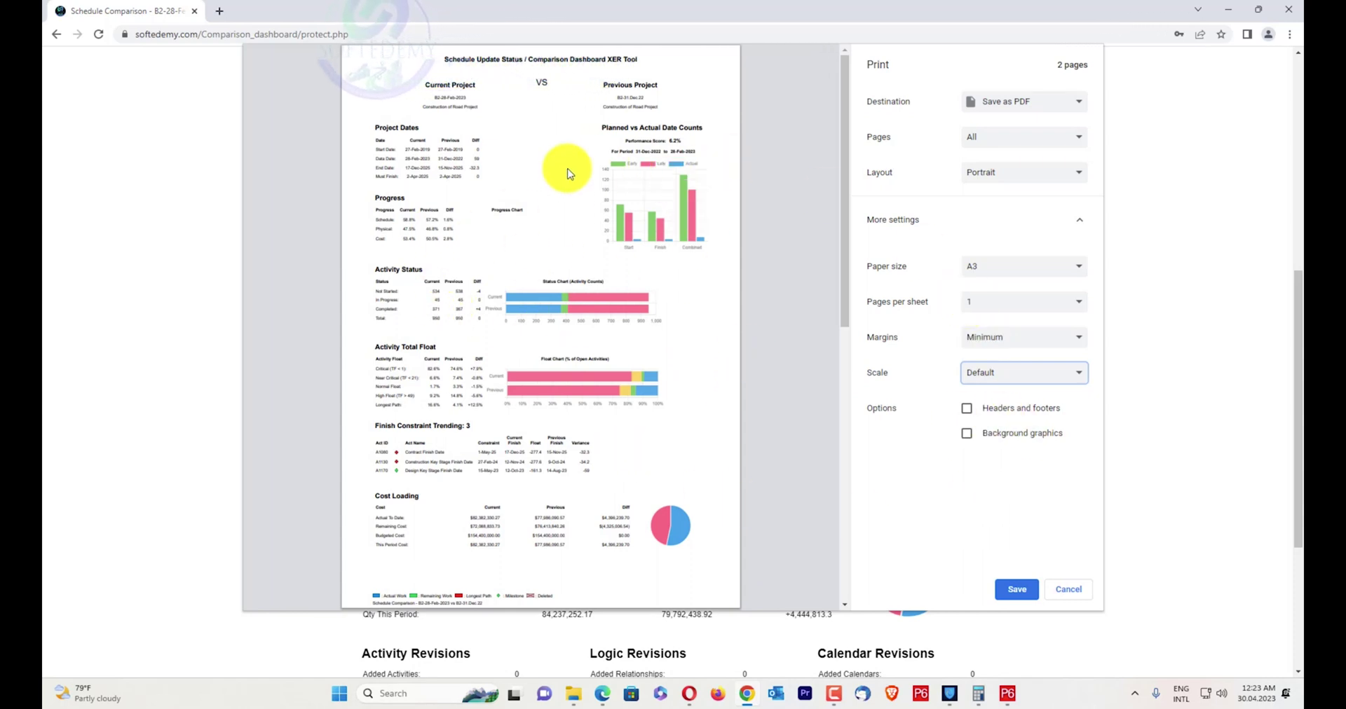
left_click(1079, 591)
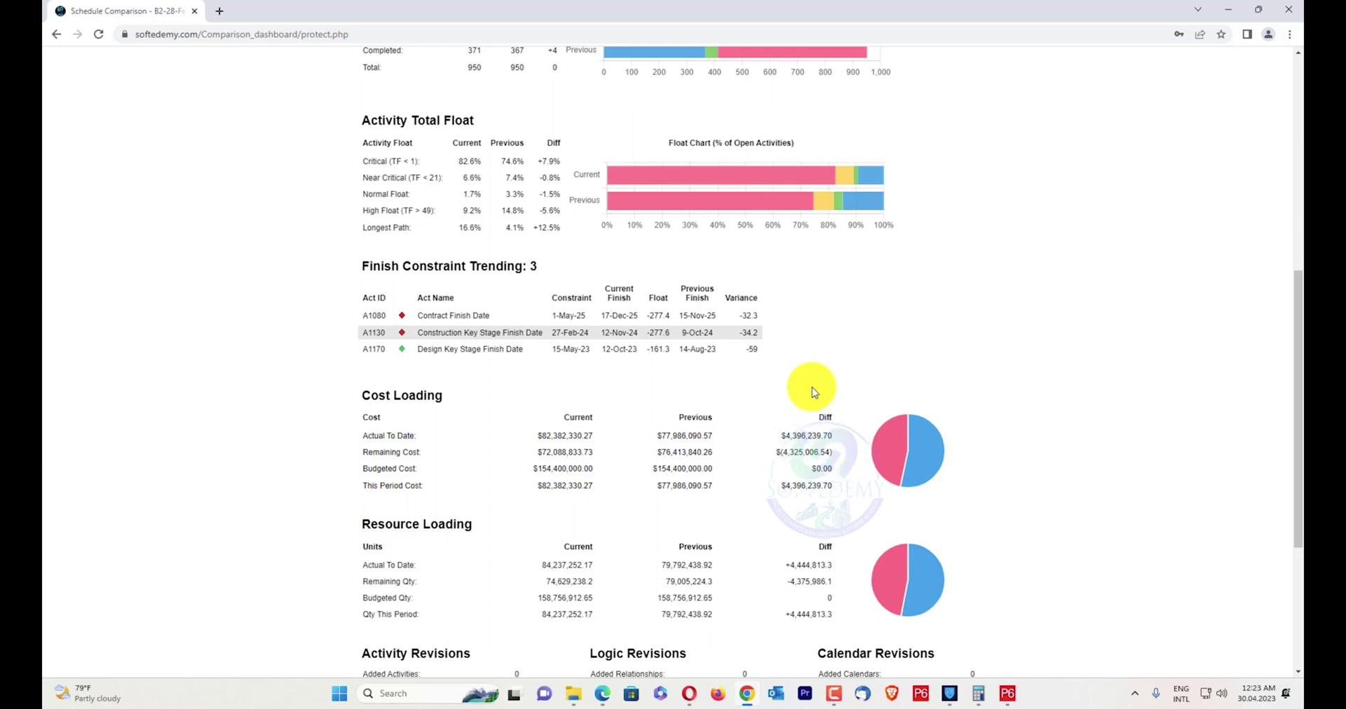
scroll(666, 505, "down", 3)
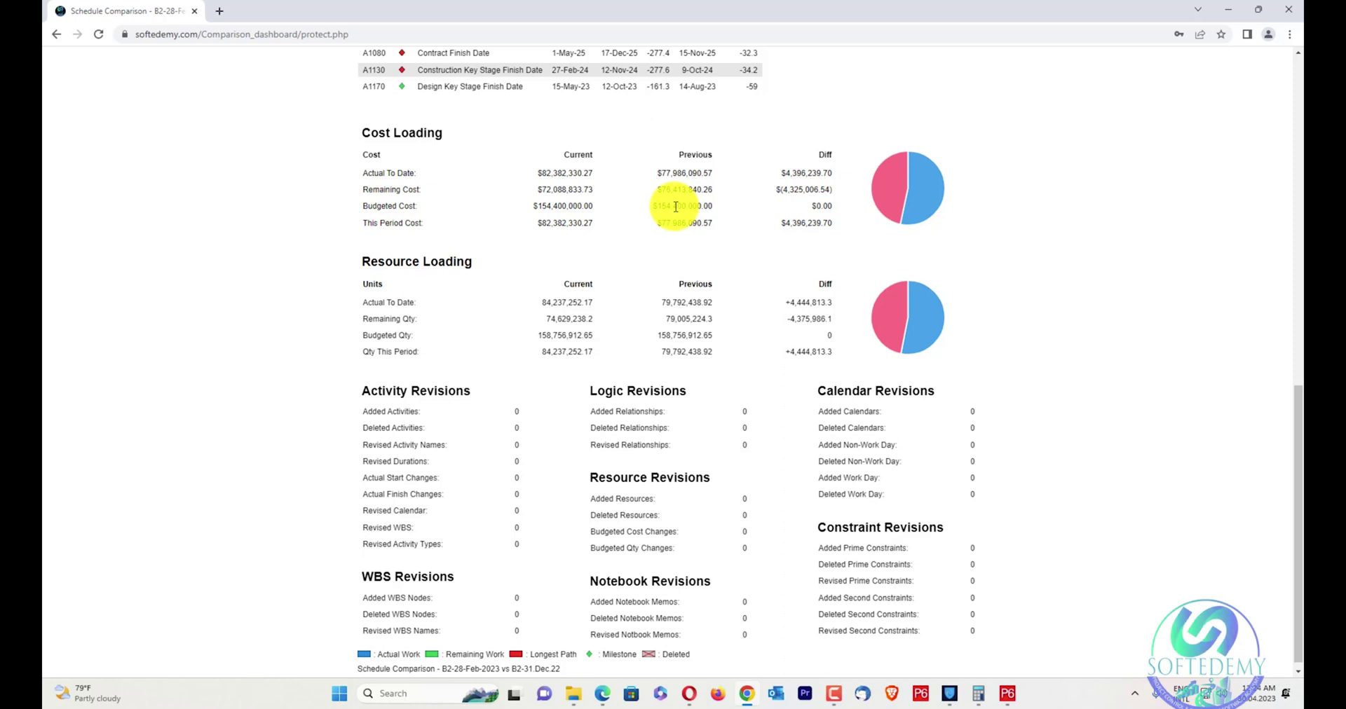
left_click_drag(713, 206, 707, 206)
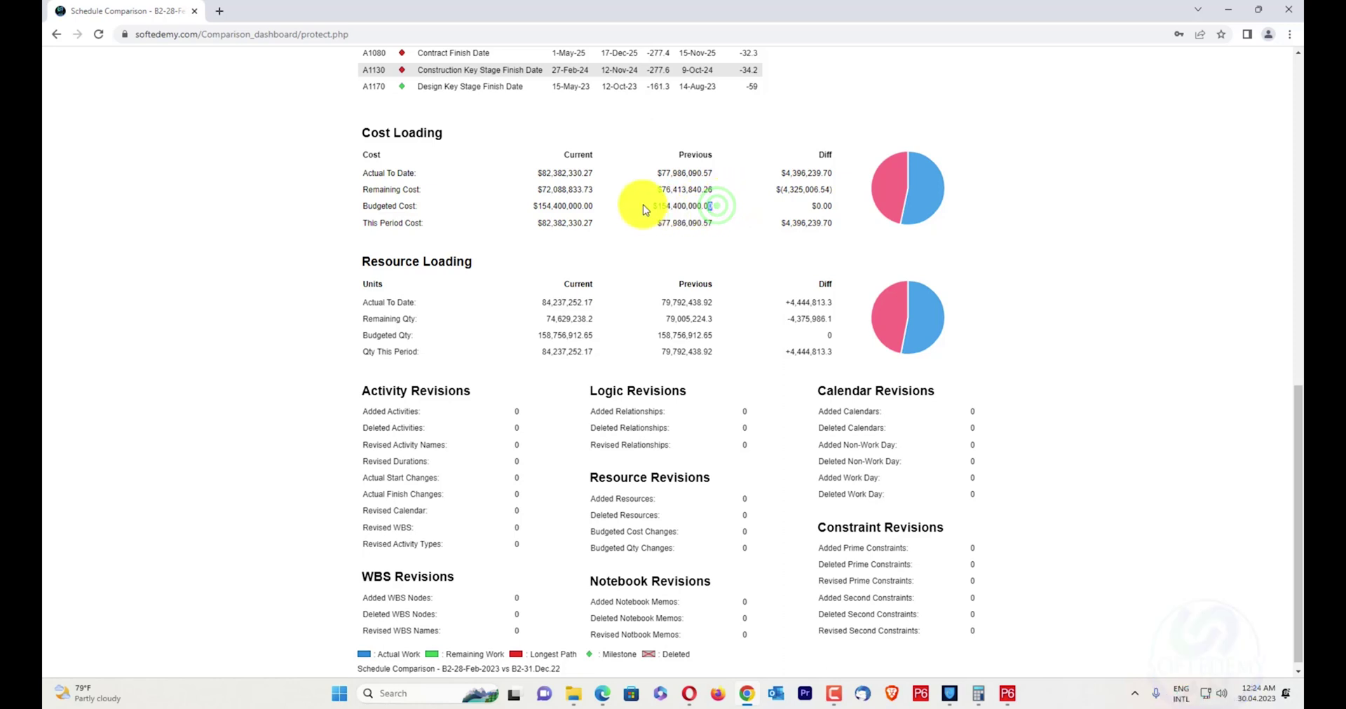